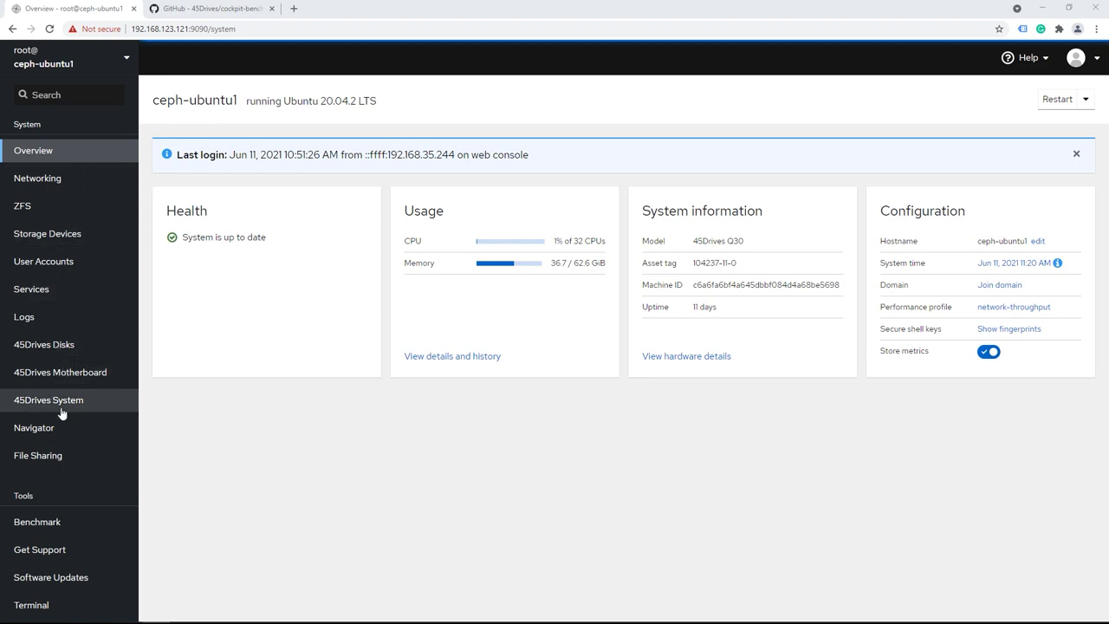
Open the Benchmarks page, with FIO and Performance Spectrum preselected, and select the 1G file size text
{"action": "left_click", "coordinate": [87, 529]}
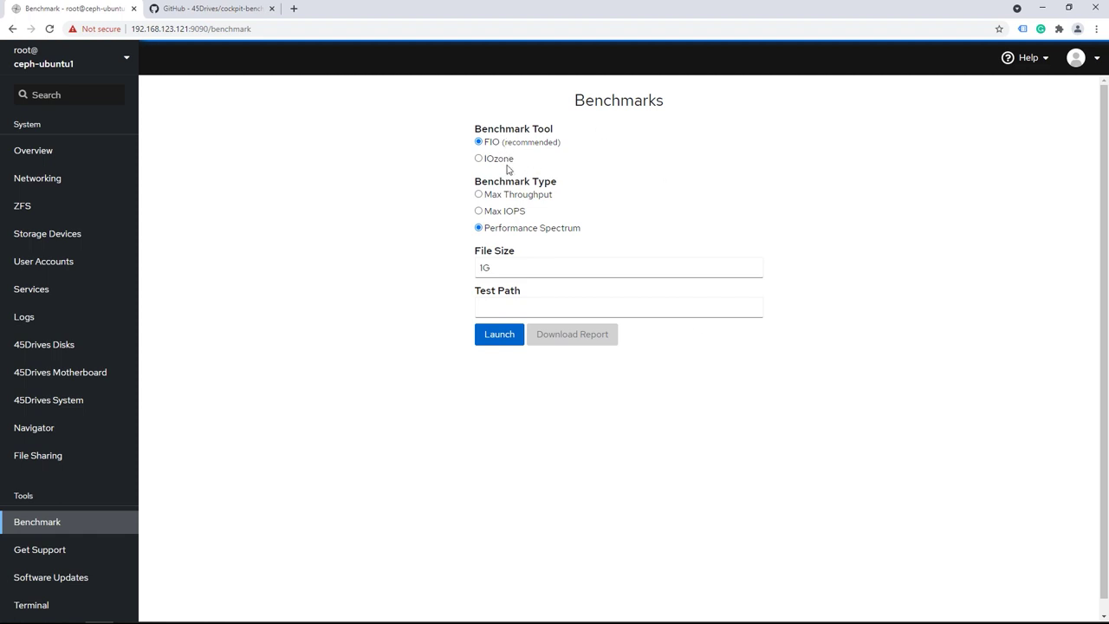
{"action": "left_click_drag", "start_coordinate": [527, 145], "coordinate": [550, 146]}
{"action": "left_click", "coordinate": [549, 148]}
Change the benchmark file size from 1G to 512M
{"action": "left_click", "coordinate": [496, 270]}
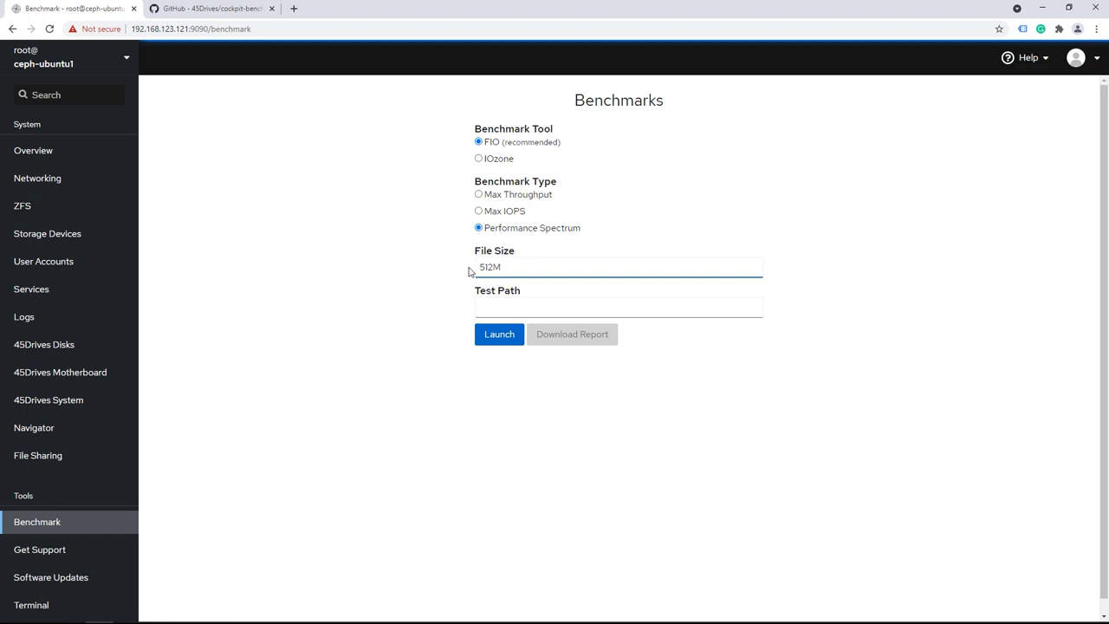
{"action": "left_click", "coordinate": [508, 308]}
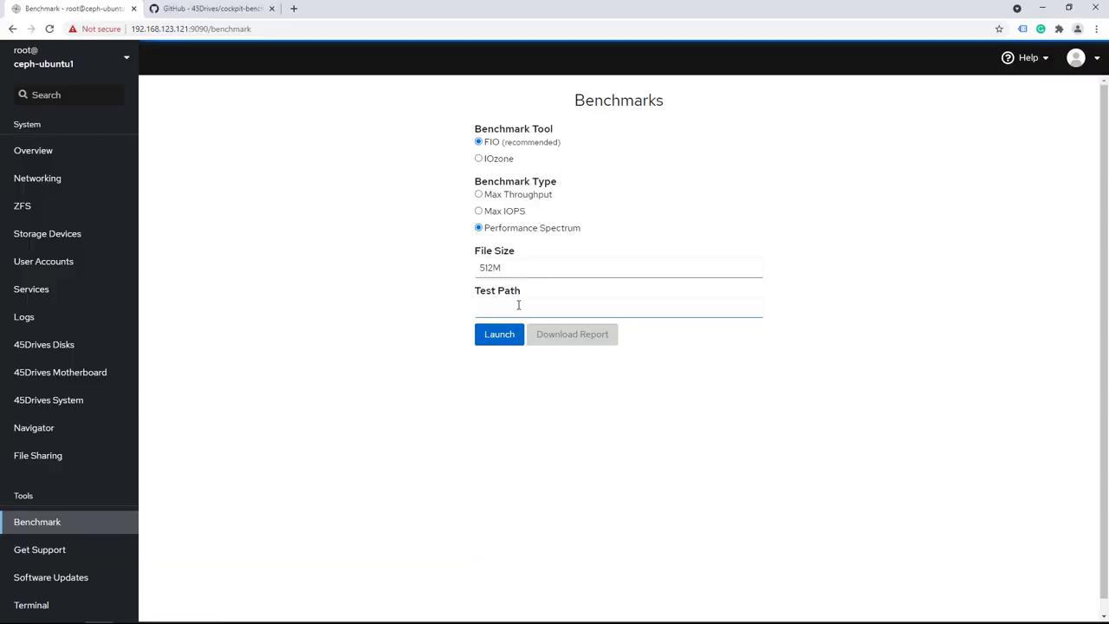
Browse in Navigator to the /mnt/cephfs/nfs/test folder
{"action": "left_click", "coordinate": [518, 305]}
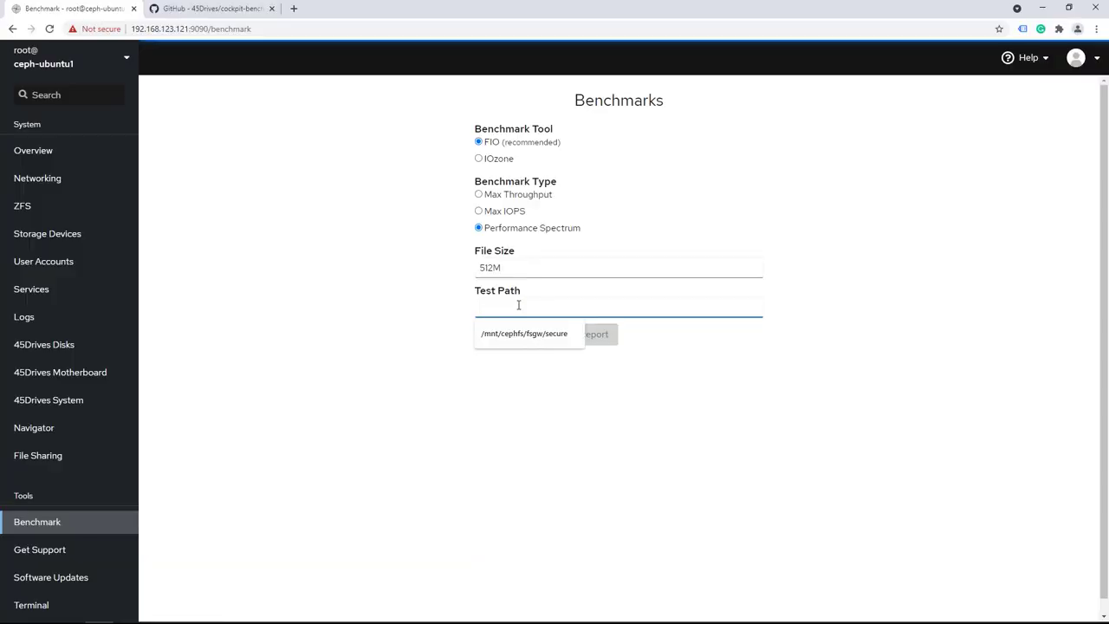
{"action": "key", "text": "Escape"}
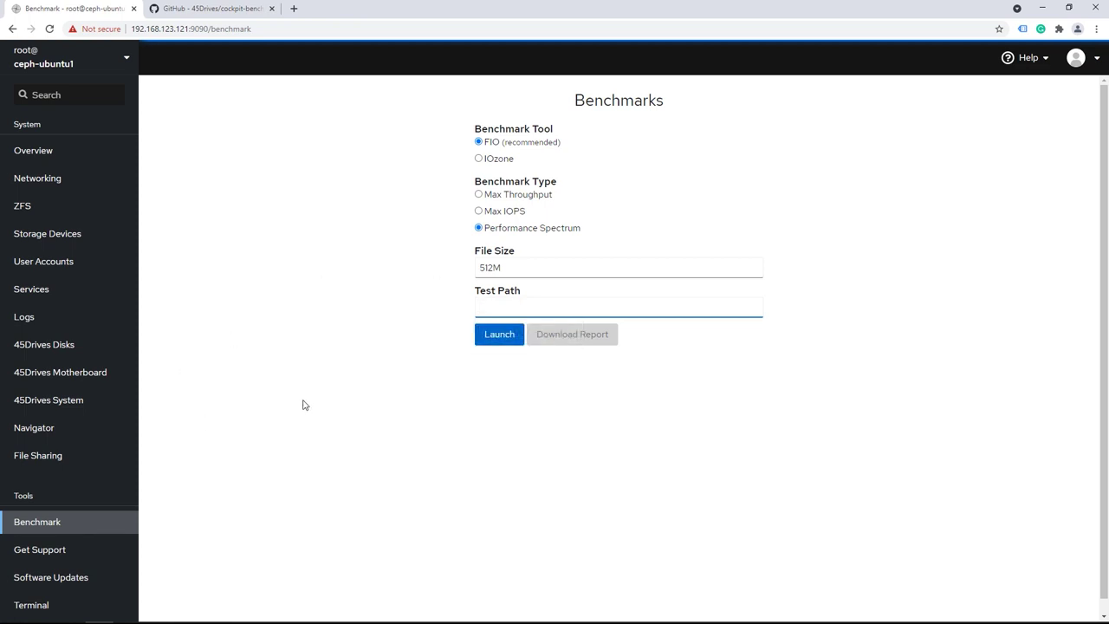
{"action": "left_click", "coordinate": [69, 606]}
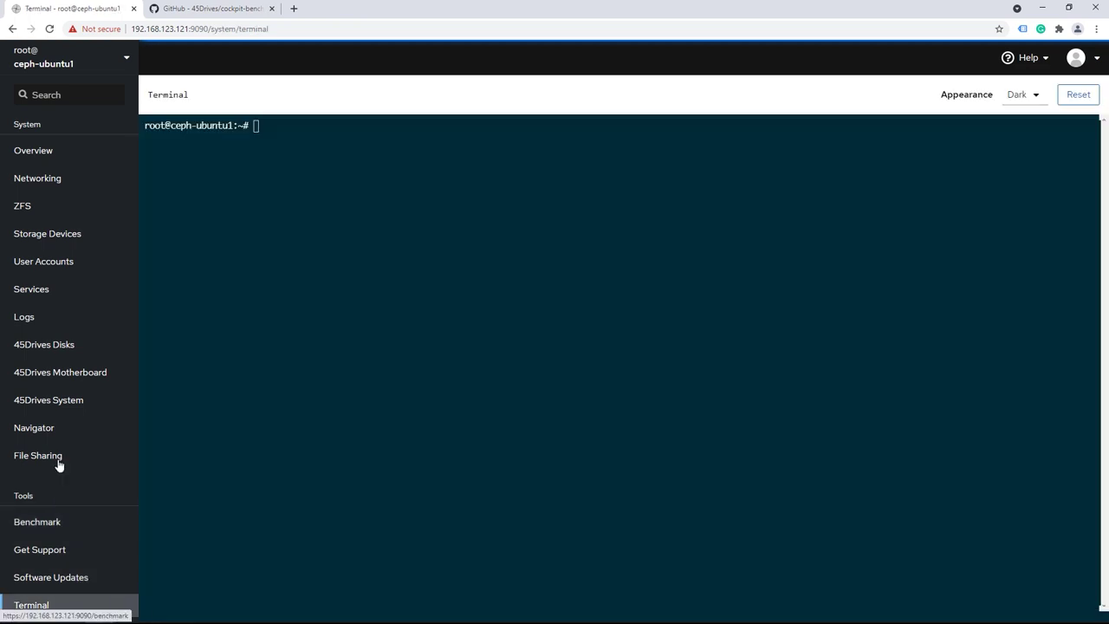
{"action": "left_click", "coordinate": [63, 429]}
{"action": "double_click", "coordinate": [326, 222]}
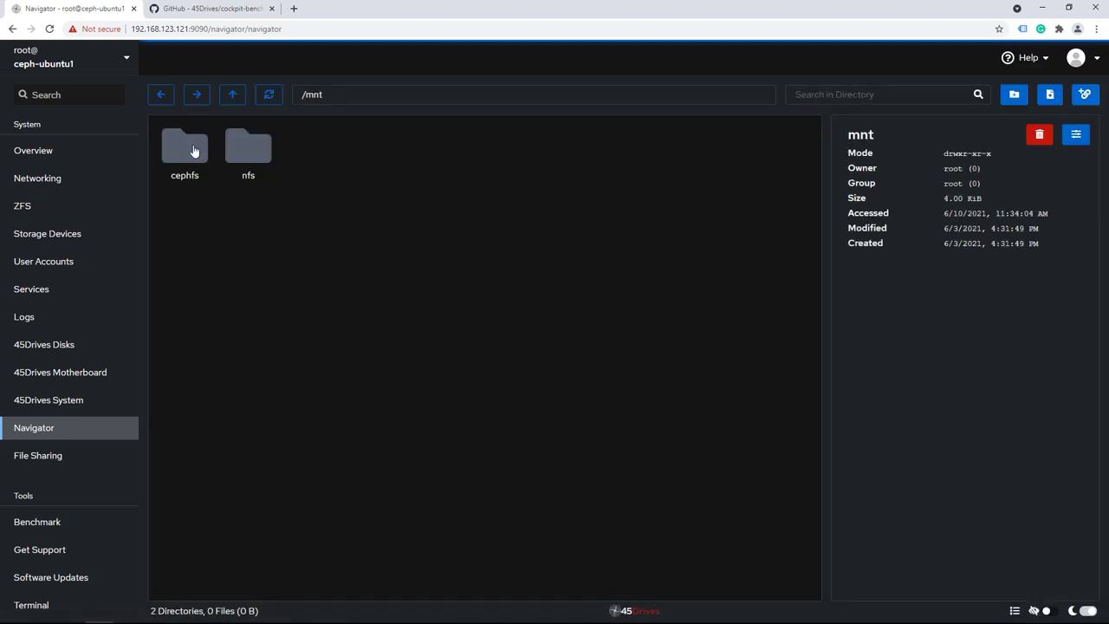
{"action": "double_click", "coordinate": [194, 151]}
{"action": "double_click", "coordinate": [251, 147]}
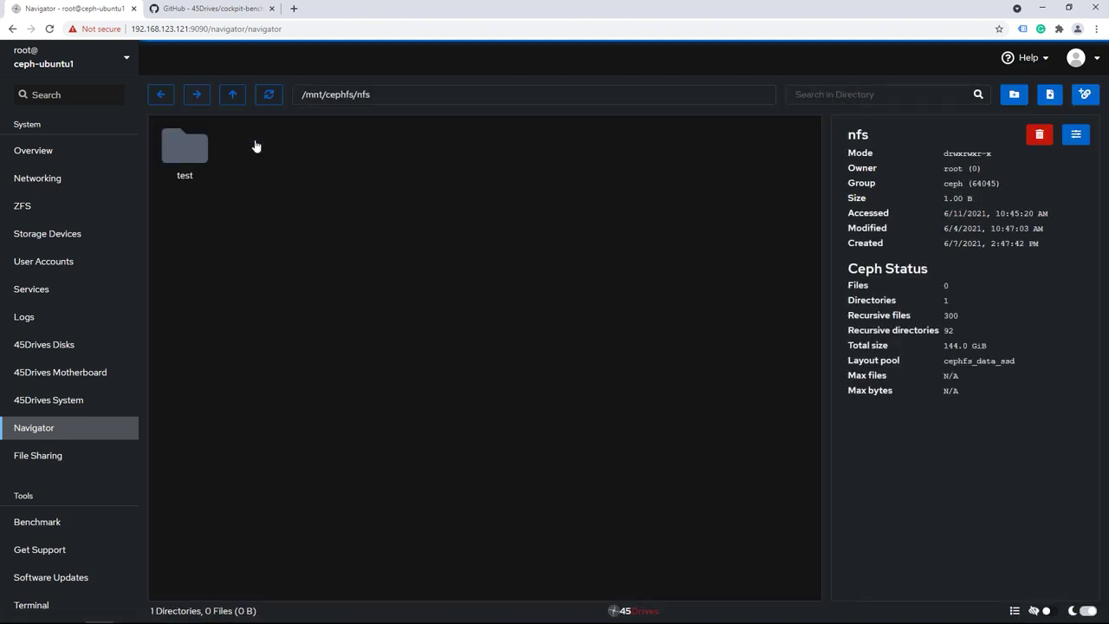
{"action": "double_click", "coordinate": [186, 161]}
Copy the /mnt/cephfs/nfs/test path and paste it into the benchmark's Test Path field
{"action": "left_click_drag", "start_coordinate": [413, 96], "coordinate": [305, 95]}
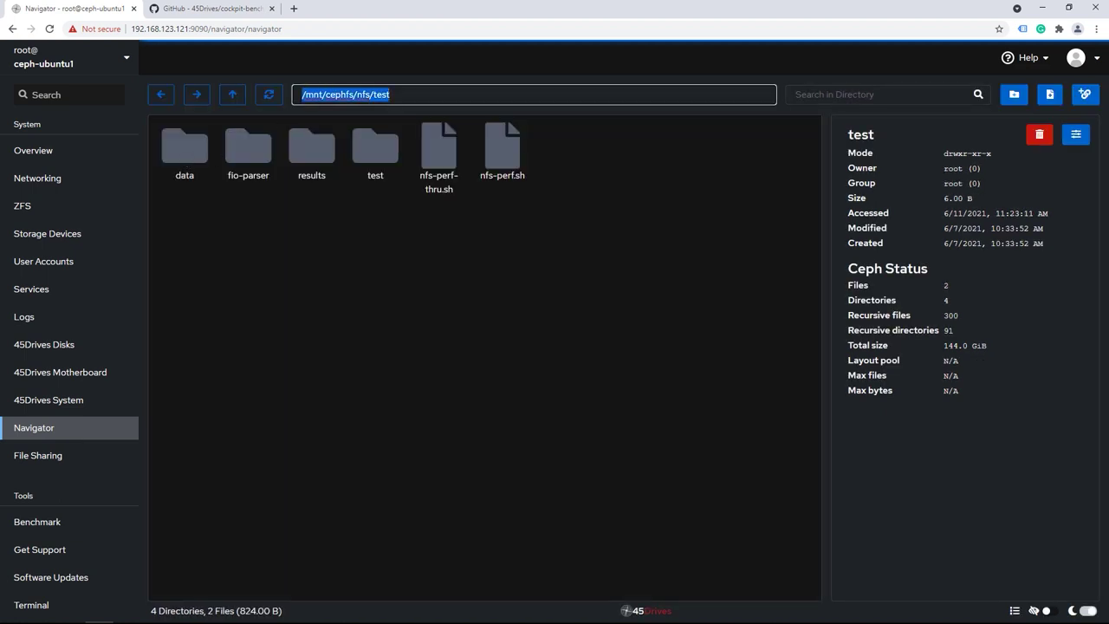
{"action": "right_click", "coordinate": [309, 96]}
{"action": "left_click", "coordinate": [349, 154]}
{"action": "left_click", "coordinate": [52, 523]}
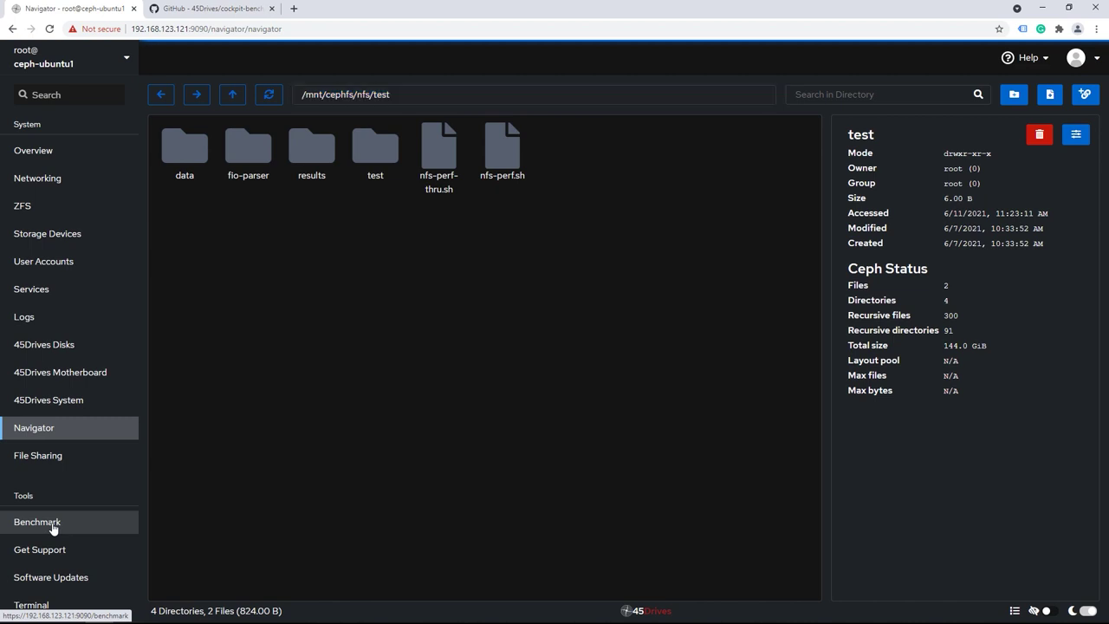
{"action": "left_click", "coordinate": [568, 305]}
{"action": "key", "text": "ctrl+v"}
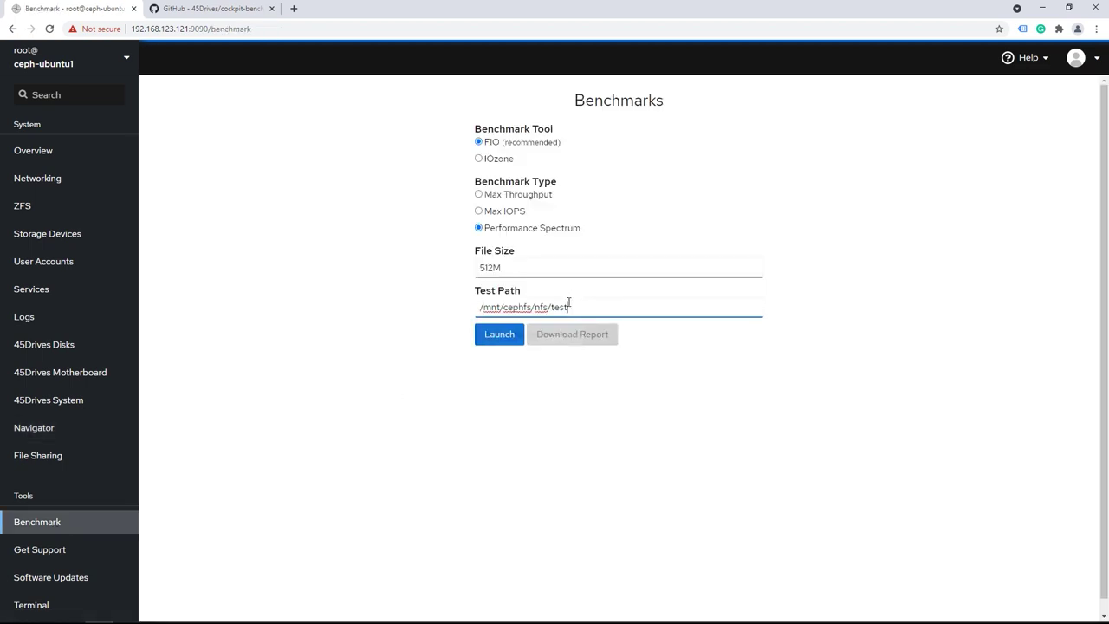
Launch the FIO benchmark and wait for the IOPS chart covering 4k–1M block sizes
{"action": "left_click", "coordinate": [502, 336]}
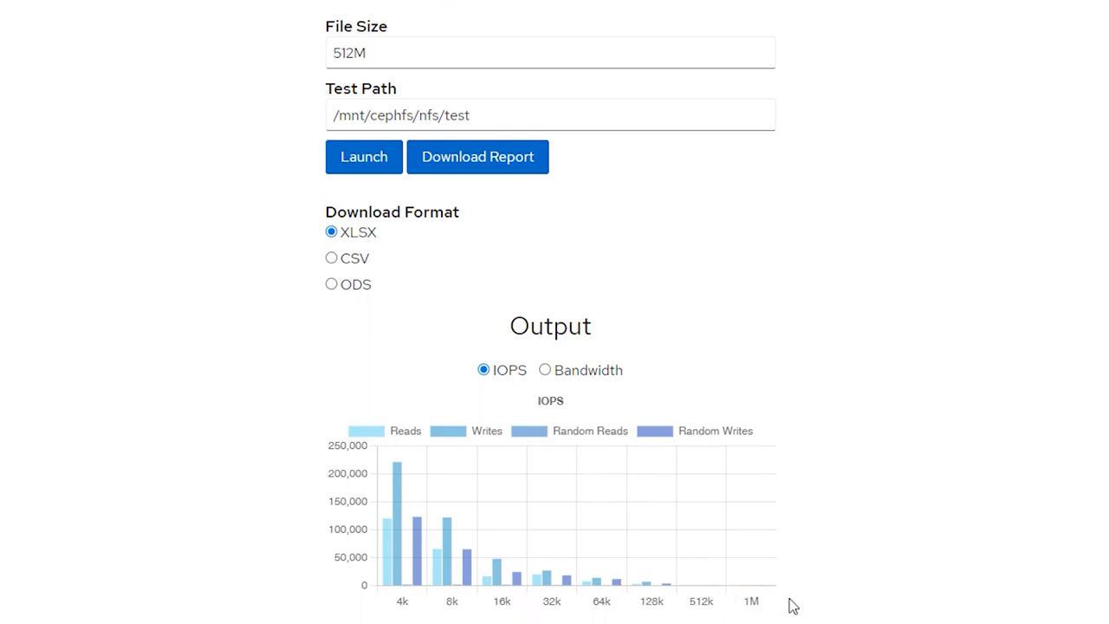
Hide the Writes, Random Reads and Random Writes series on the IOPS chart
{"action": "left_click", "coordinate": [546, 370]}
{"action": "left_click", "coordinate": [488, 430]}
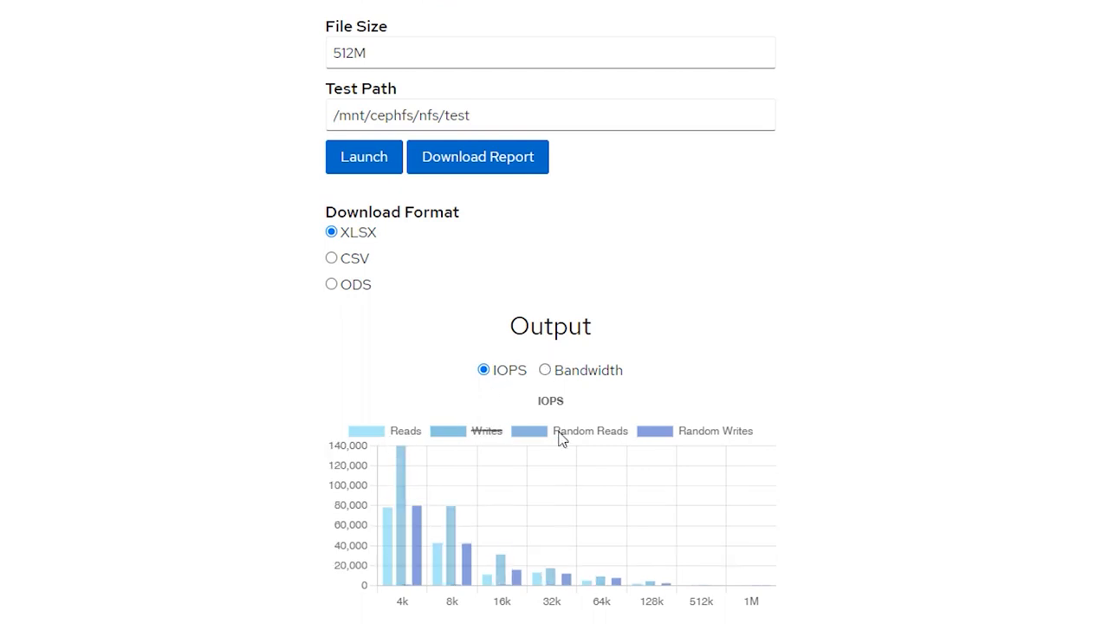
{"action": "left_click", "coordinate": [595, 431]}
{"action": "left_click", "coordinate": [703, 431]}
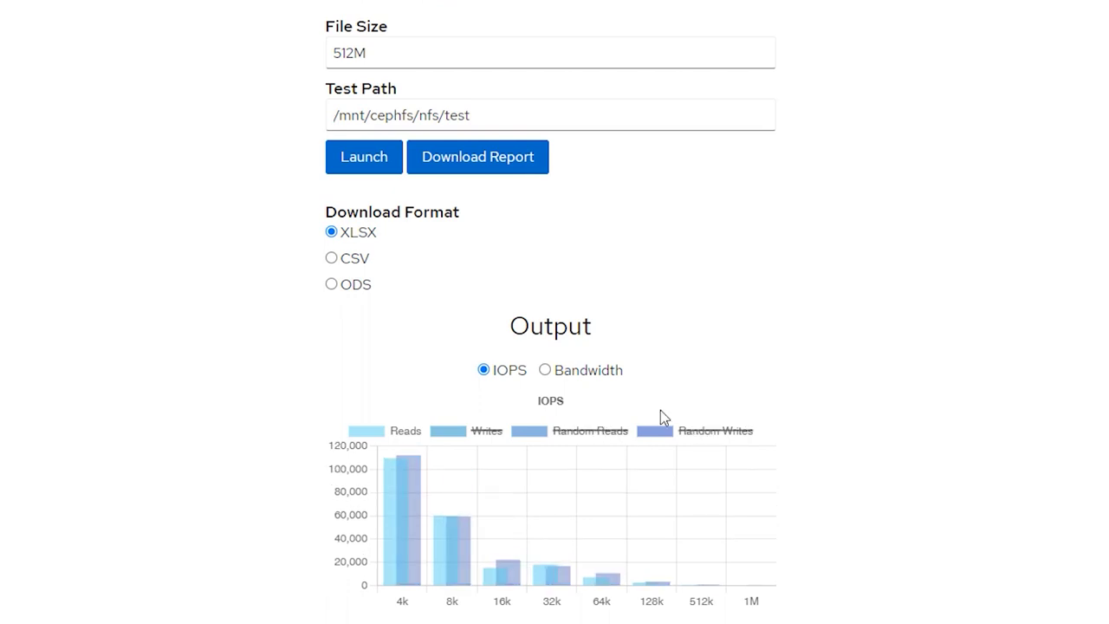
Switch the chart to Bandwidth in MB/s and hide Writes, Random Reads and Random Writes
{"action": "left_click", "coordinate": [545, 370]}
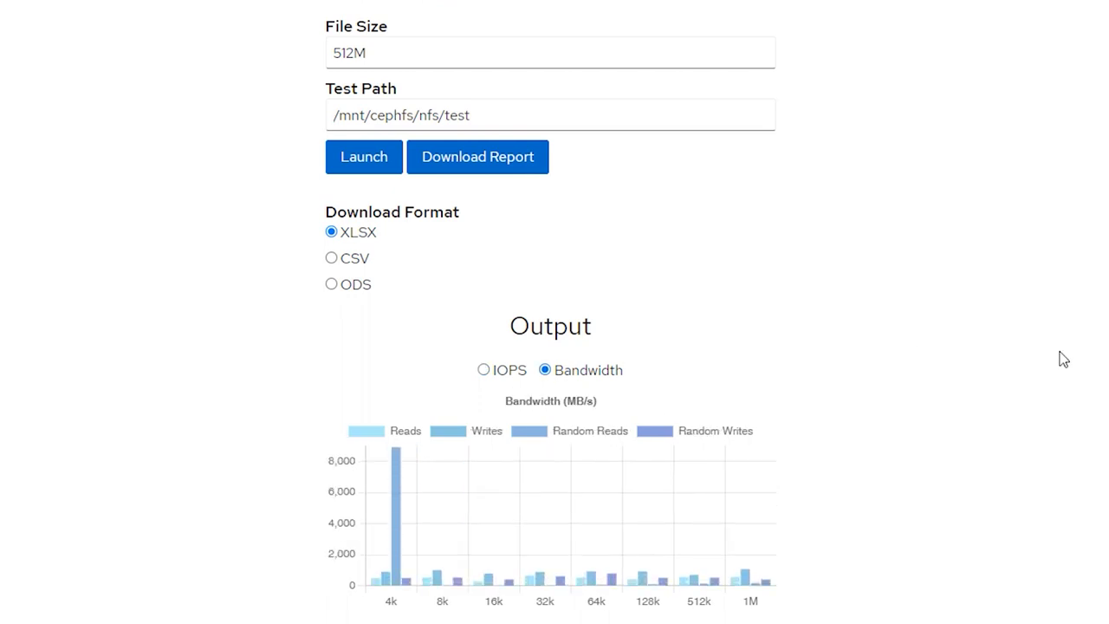
{"action": "left_click", "coordinate": [496, 433]}
{"action": "left_click", "coordinate": [598, 435]}
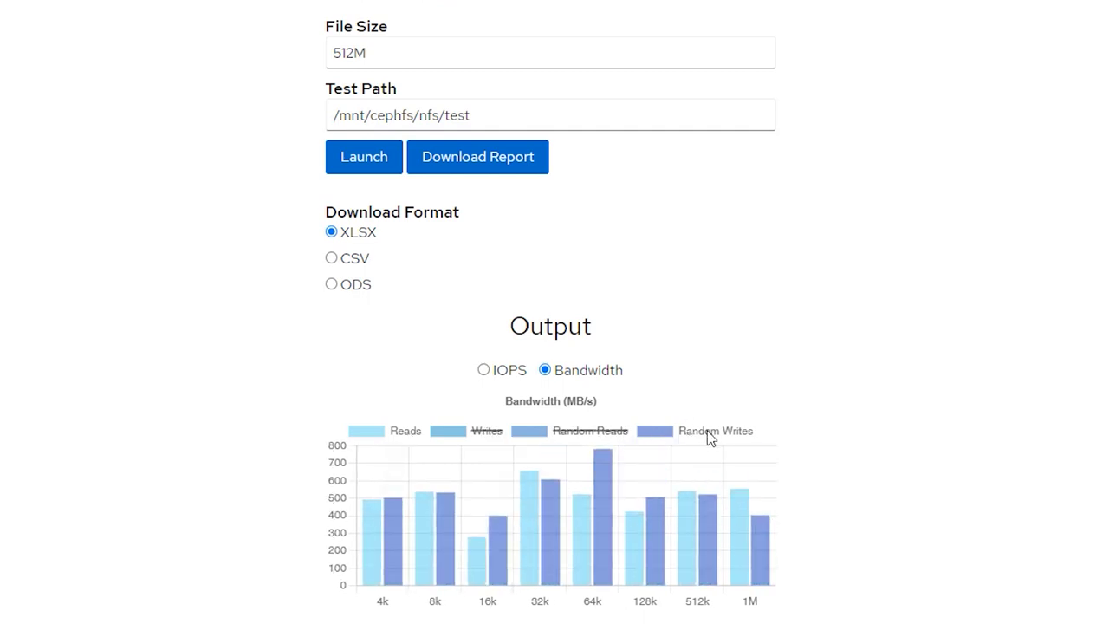
{"action": "left_click", "coordinate": [709, 435]}
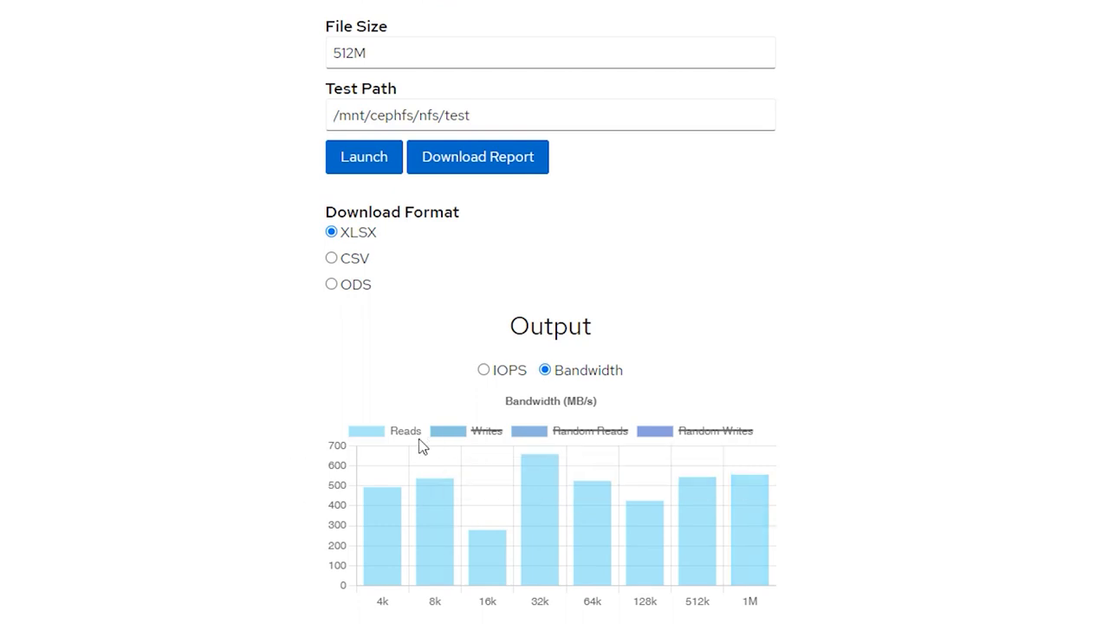
Show only Random Writes on the IOPS chart, then download the benchmark report as XLSX
{"action": "left_click", "coordinate": [484, 371]}
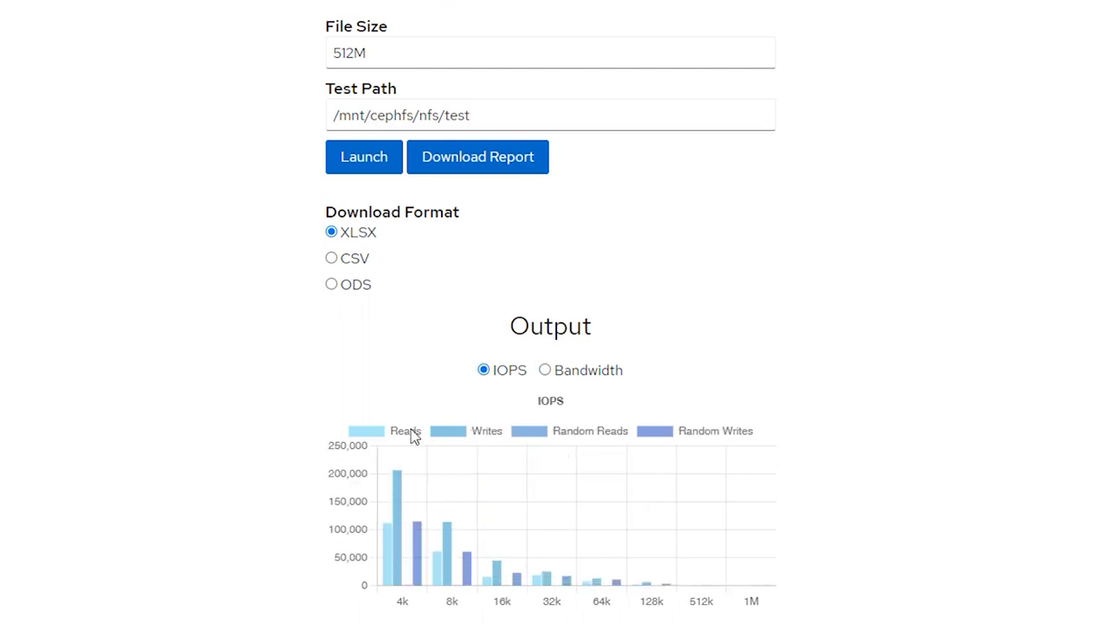
{"action": "left_click", "coordinate": [407, 434]}
{"action": "left_click", "coordinate": [487, 432]}
{"action": "left_click", "coordinate": [597, 433]}
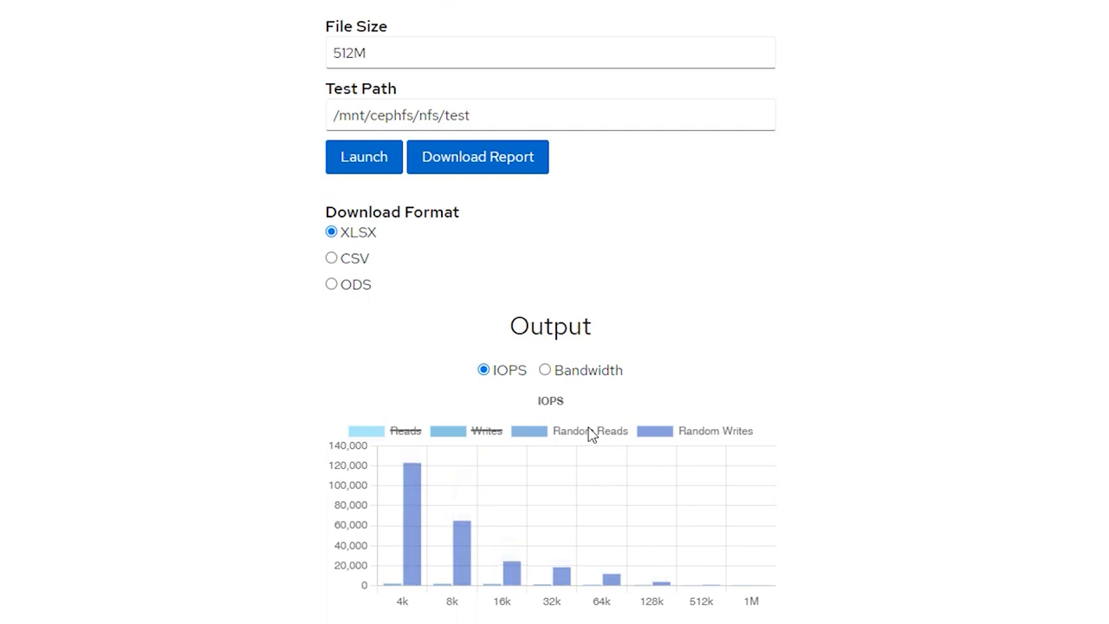
{"action": "mouse_move", "coordinate": [459, 561]}
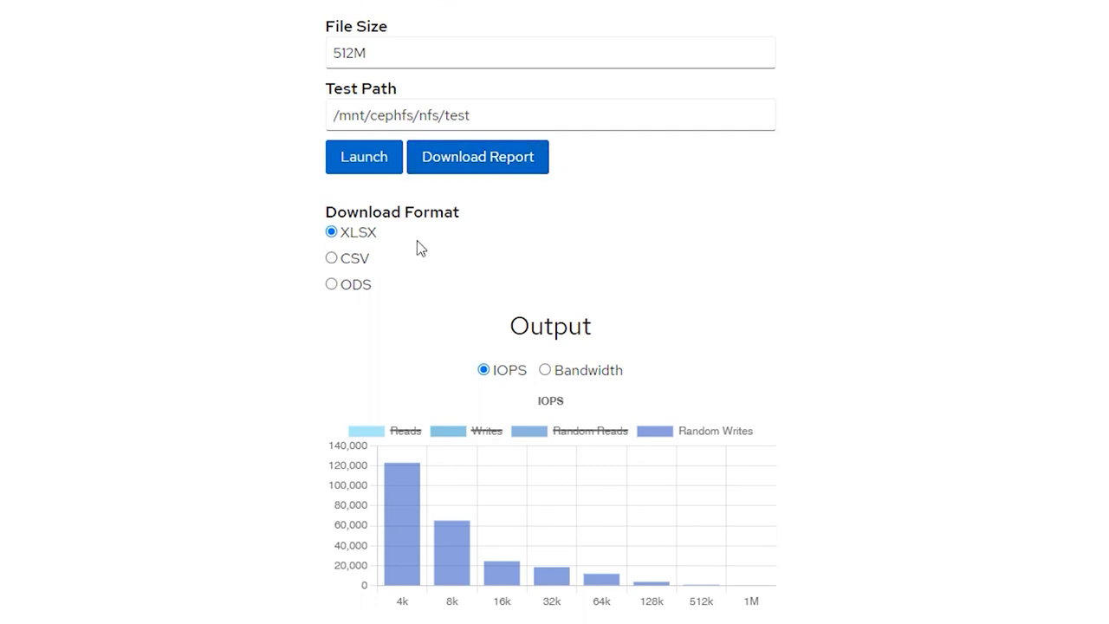
{"action": "left_click", "coordinate": [513, 158]}
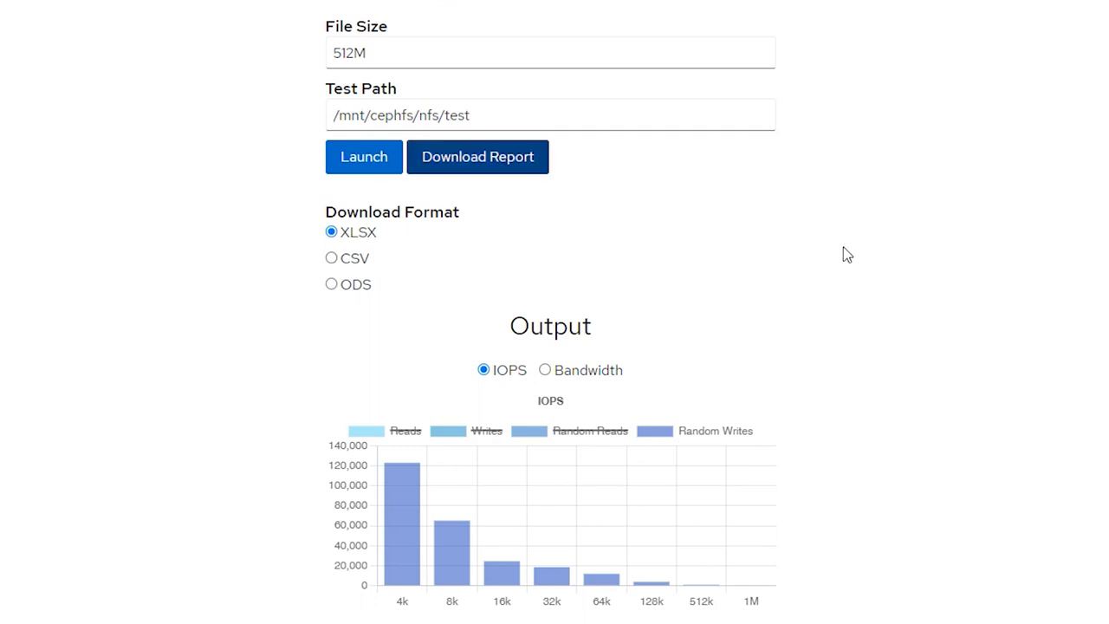